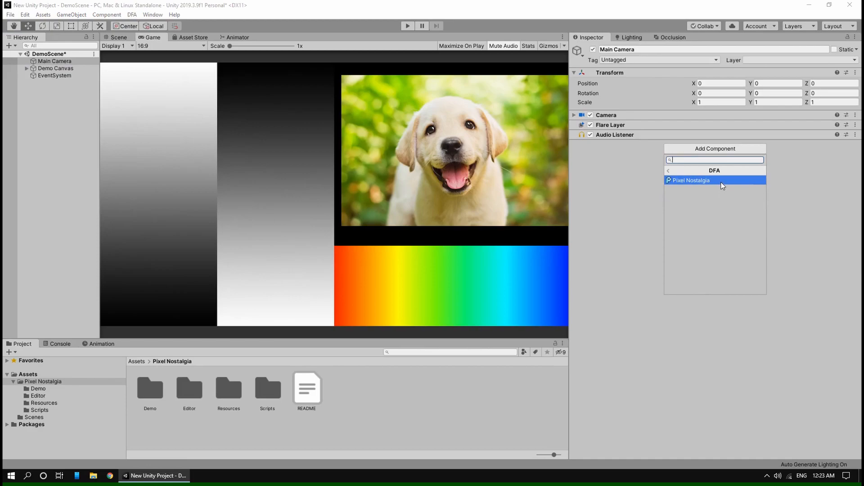
Add the Pixel Nostalgia component to the Main Camera
type("Pixel")
left_click(707, 180)
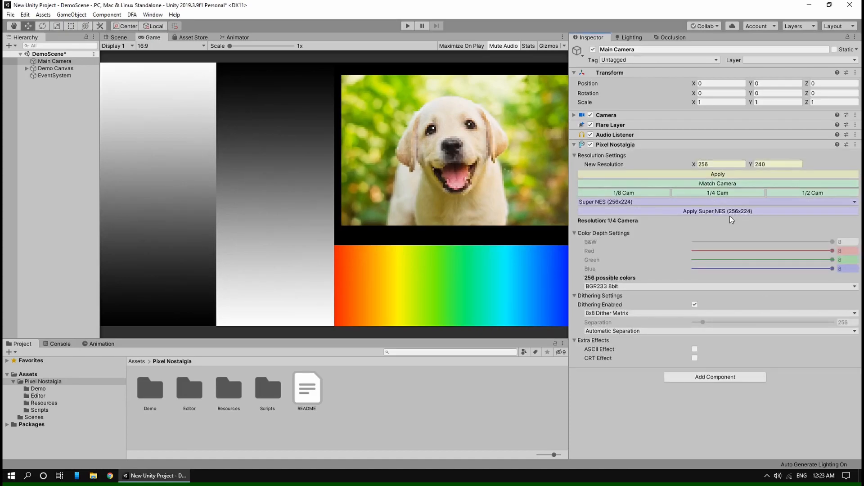
Set the Pixel Nostalgia color depth to BGR233 8bit, and switch dithering off and back on to compare
left_click(614, 287)
left_click(619, 296)
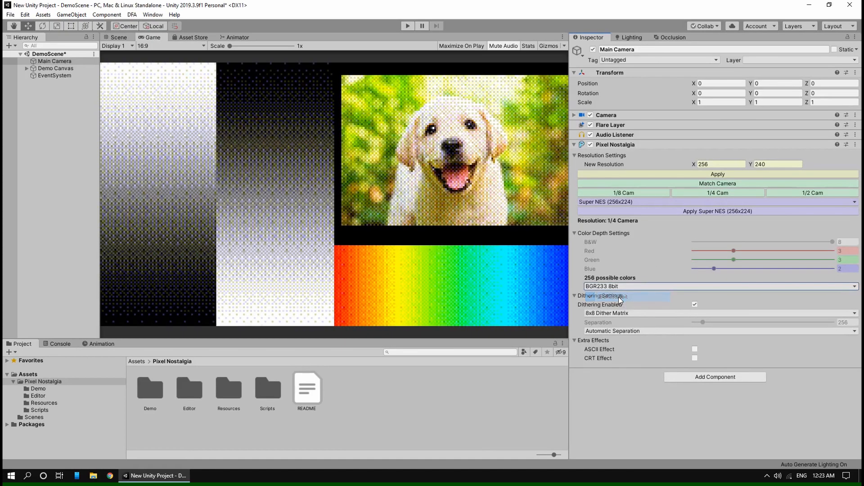
left_click(695, 304)
left_click(694, 305)
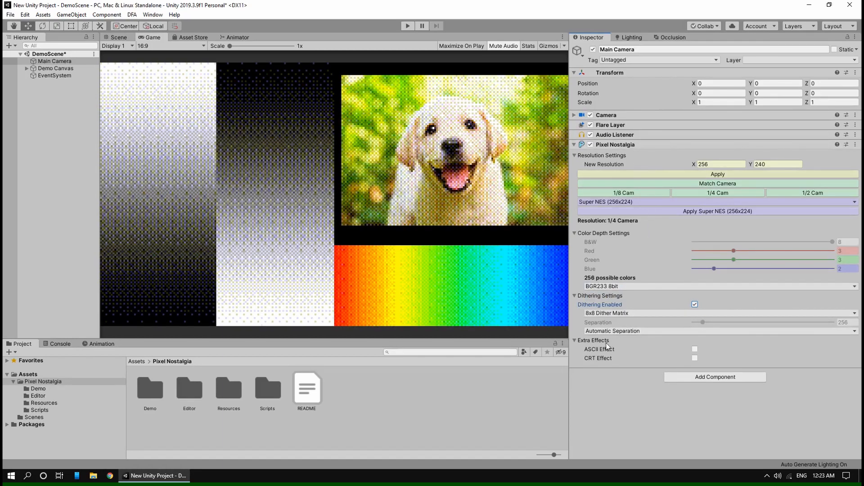
Set the new resolution to X 100 and Y 50 and apply it
left_click(718, 165)
type("100")
key("Tab")
left_click(744, 175)
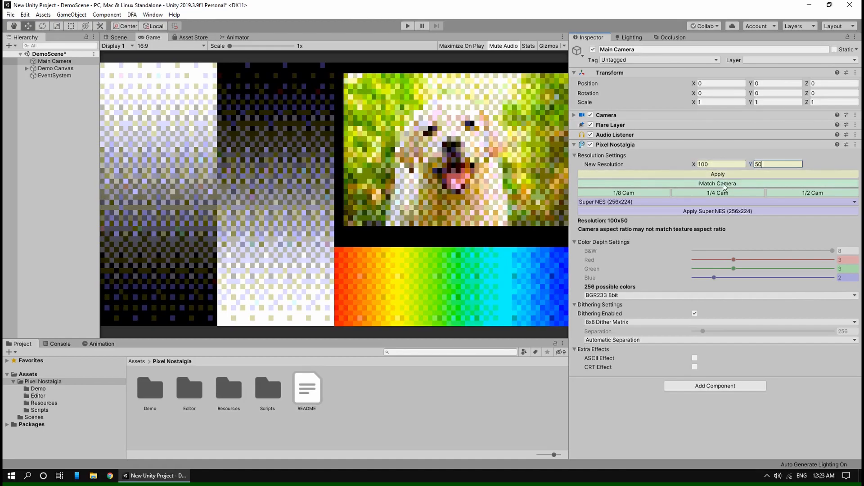
Match the effect resolution to the camera, and reduce it to 1/8 of the camera resolution
left_click(723, 185)
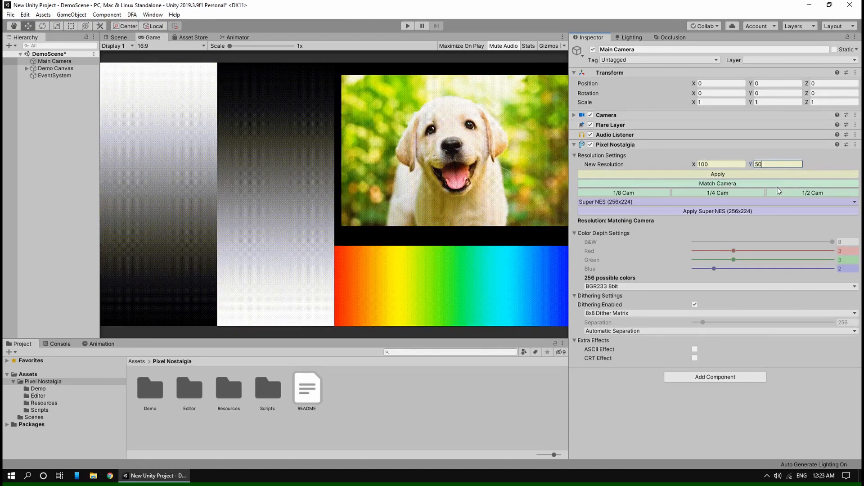
left_click(643, 193)
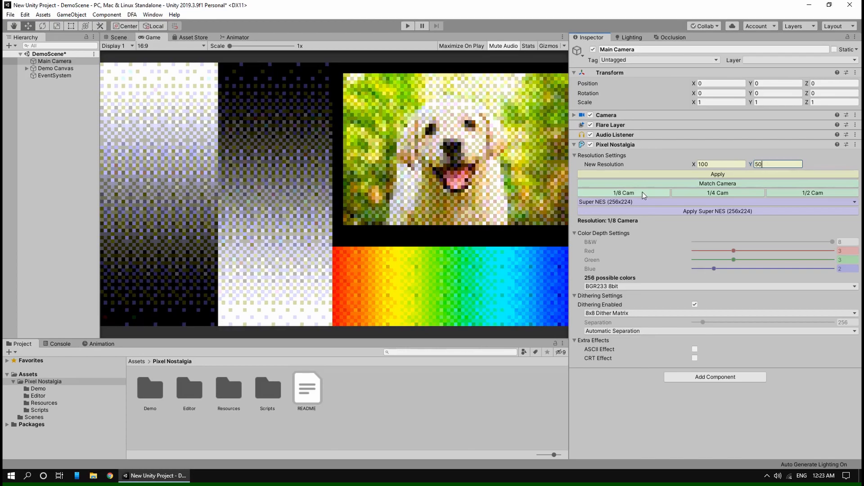
Choose the N64 (320x240) resolution preset and apply it
left_click(697, 202)
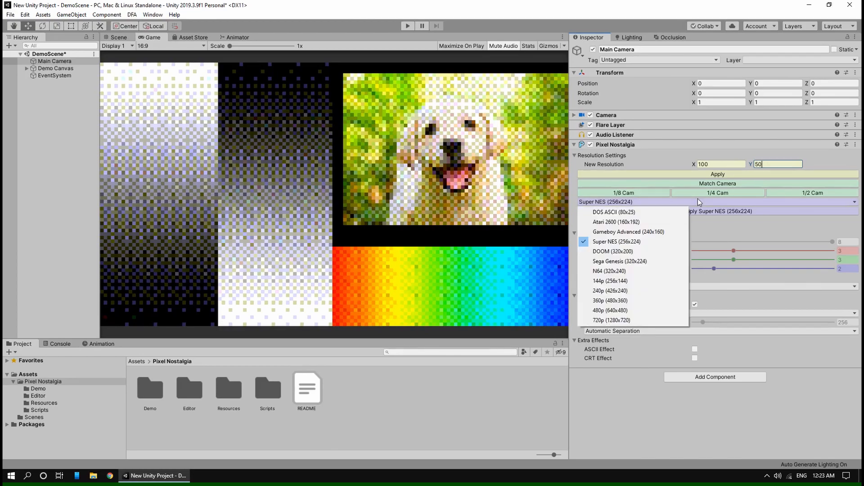
left_click(642, 271)
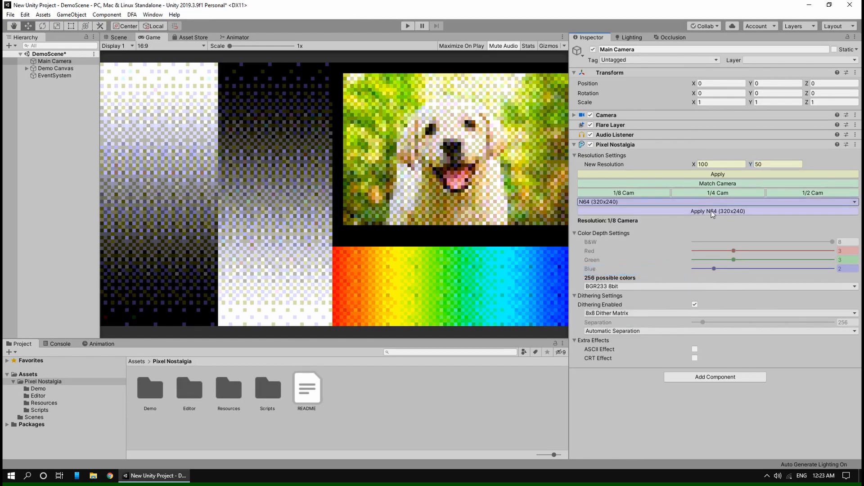
left_click(711, 211)
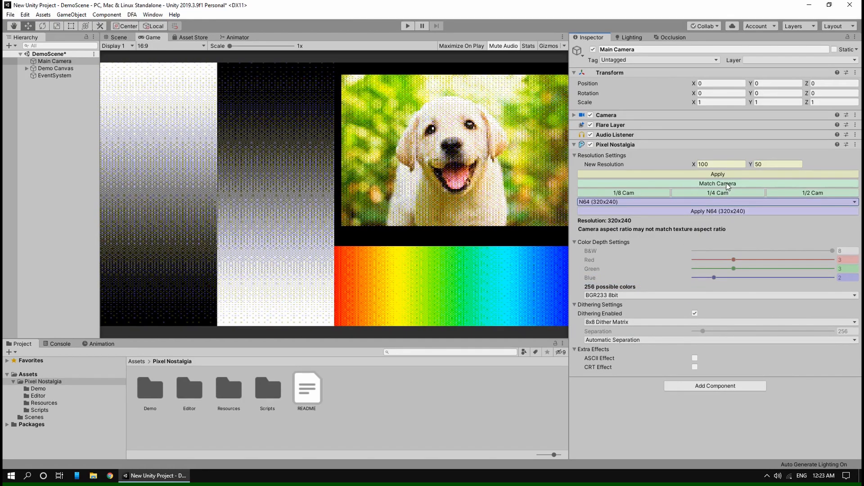
Compare the 1/8 camera and N64 (320x240) resolutions close up on the puppy image, ending with 1/8 camera resolution
left_click(640, 191)
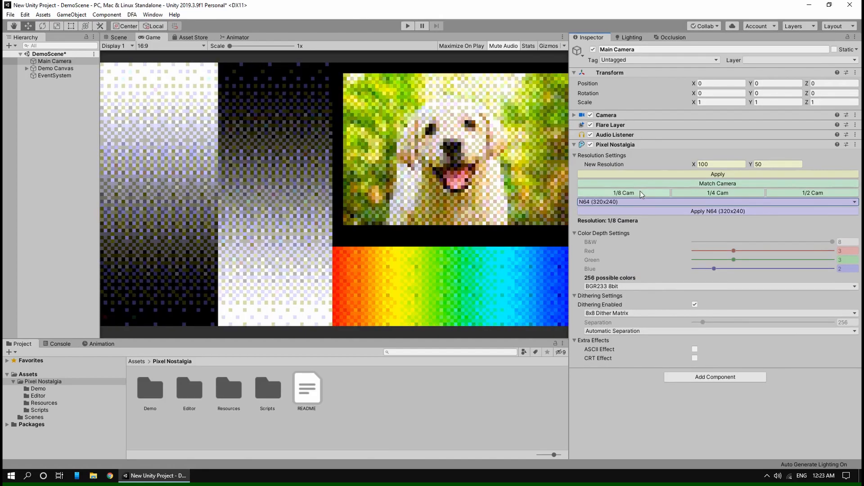
scroll(403, 139, "up", 8)
scroll(427, 158, "up", 5)
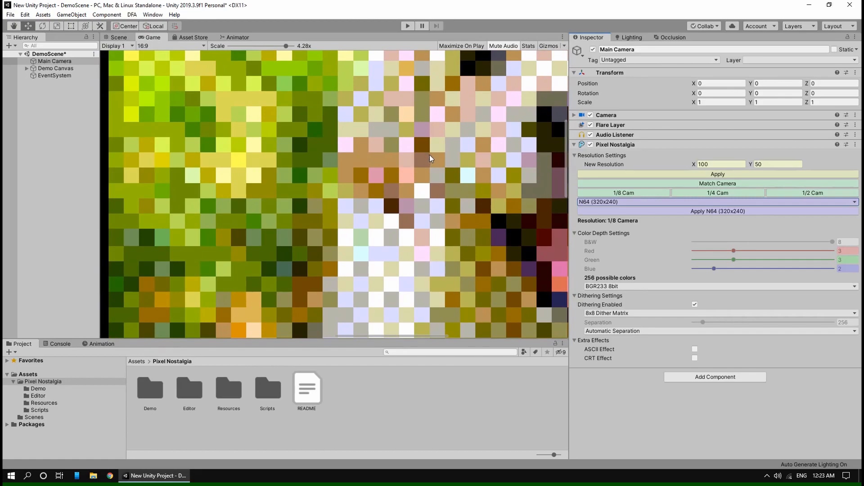
left_click(611, 211)
scroll(334, 177, "up", 2)
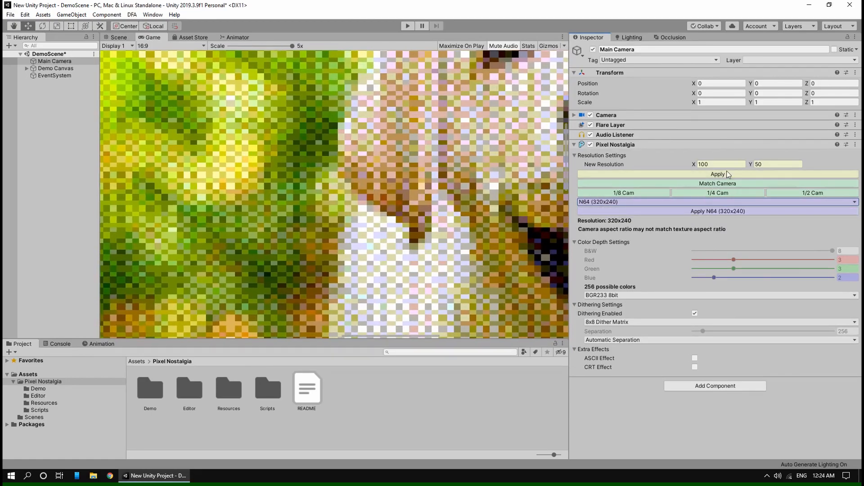
scroll(390, 167, "down", 1)
scroll(389, 166, "down", 8)
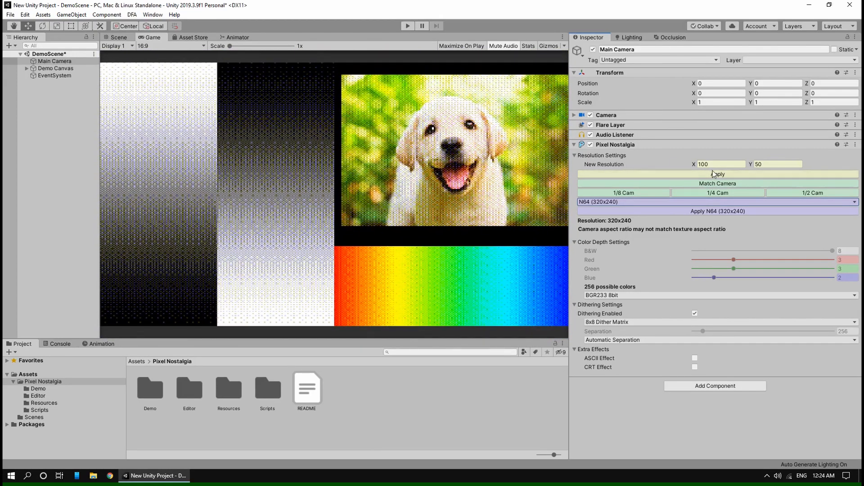
left_click(653, 194)
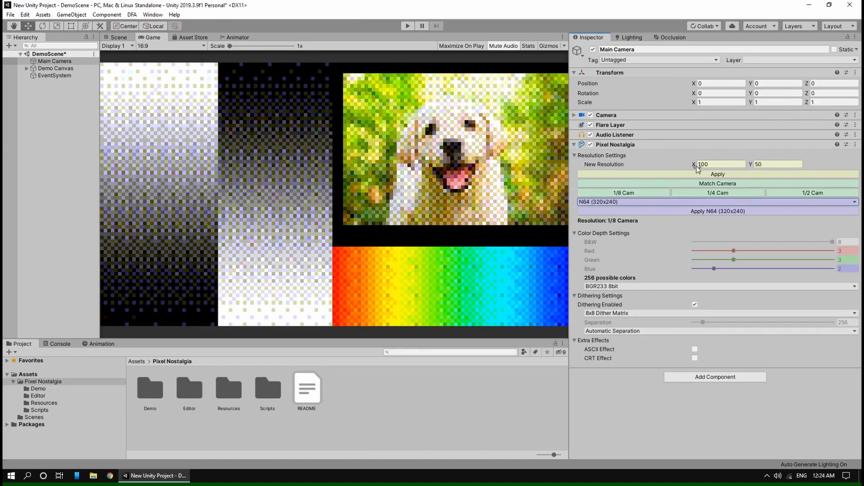
Change the color depth mode to Black and White with a B&W depth of 5
left_click(653, 286)
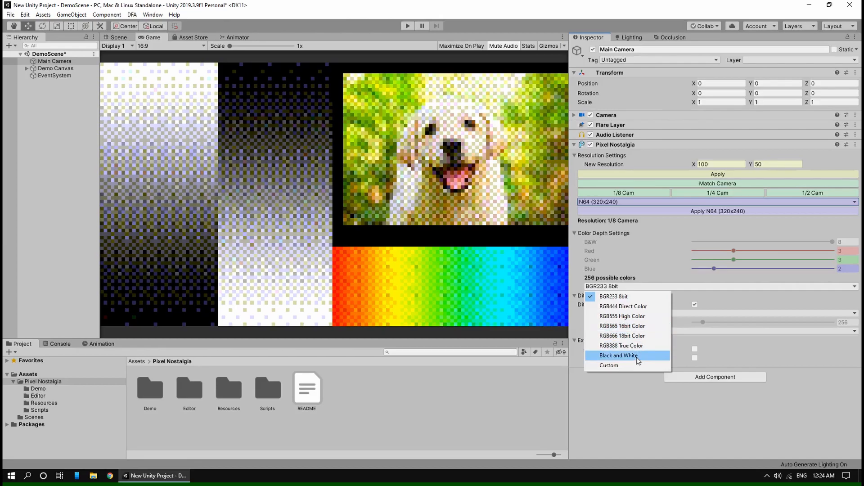
left_click(618, 355)
left_click_drag(816, 240, 773, 241)
Change the color depth mode to Custom and set the red and green depths to 2
left_click(701, 287)
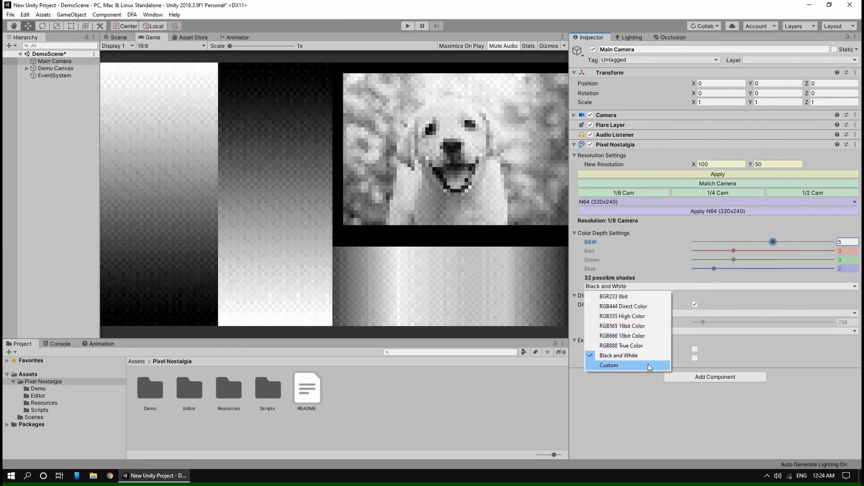
left_click(621, 366)
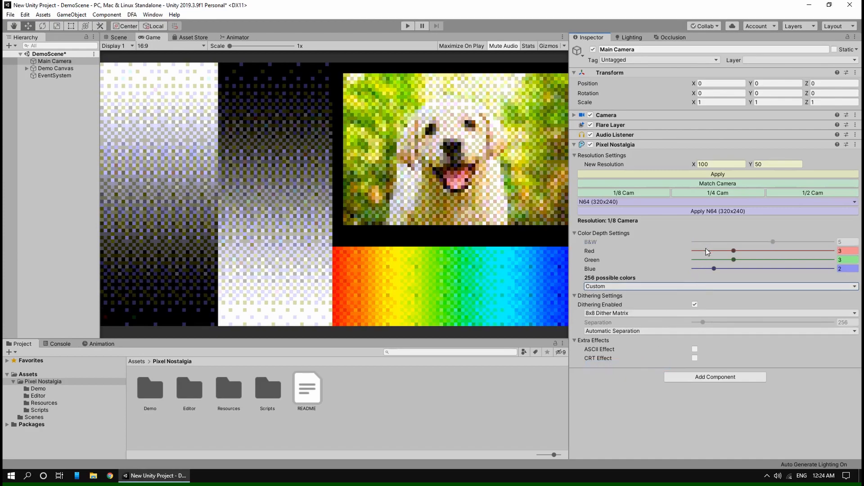
left_click_drag(734, 250, 714, 251)
left_click(715, 260)
left_click_drag(740, 252, 714, 251)
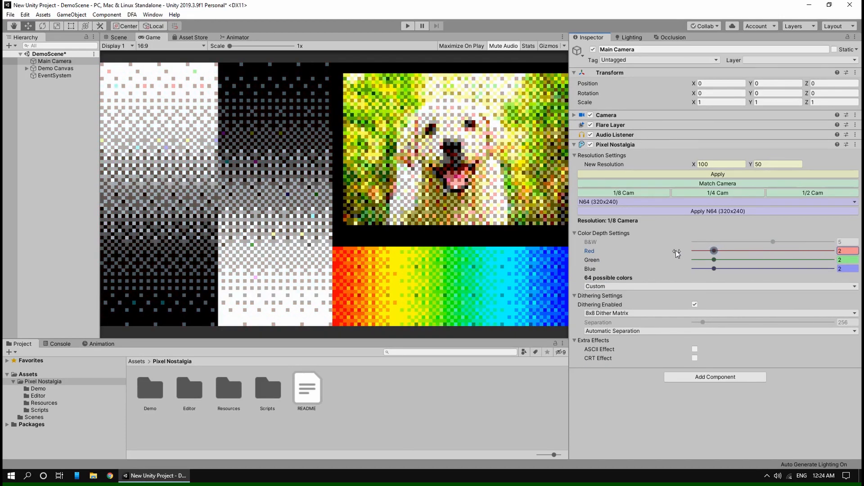
Raise the red, green and blue color depths to 8
left_click_drag(793, 253, 837, 269)
left_click(846, 253)
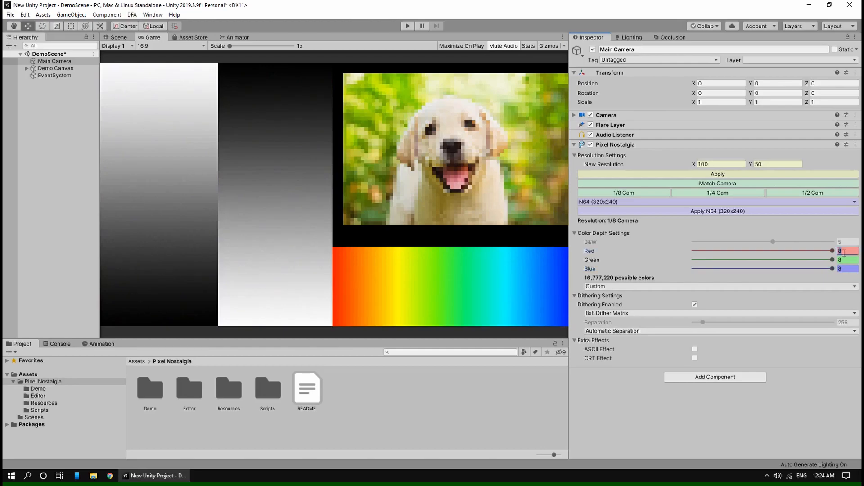
left_click(845, 259)
left_click(845, 253)
Lower the red, green and blue color depths to 2
left_click_drag(772, 254, 714, 250)
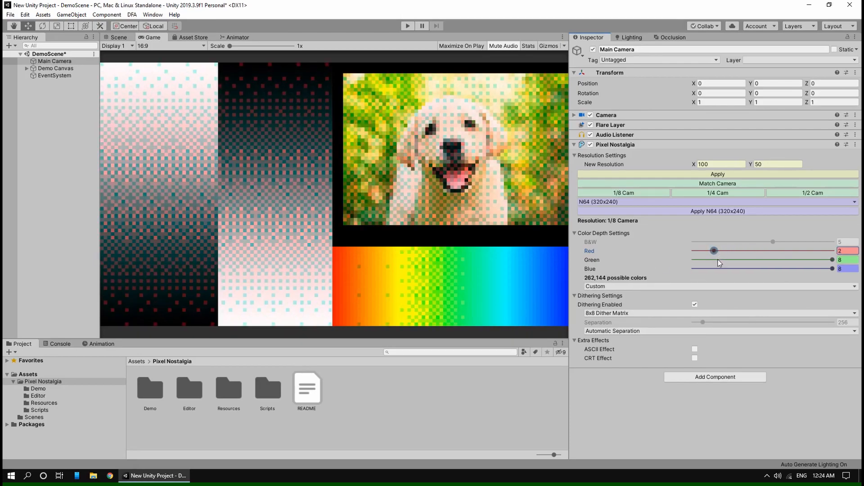
left_click(716, 260)
left_click(715, 269)
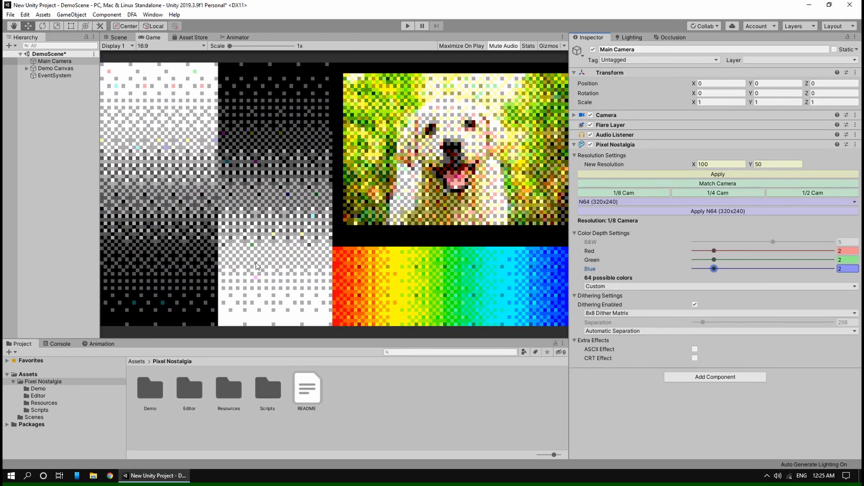
Examine the dithering pattern in the grayscale gradients close up in the game preview
scroll(255, 266, "up", 1)
scroll(255, 265, "up", 6)
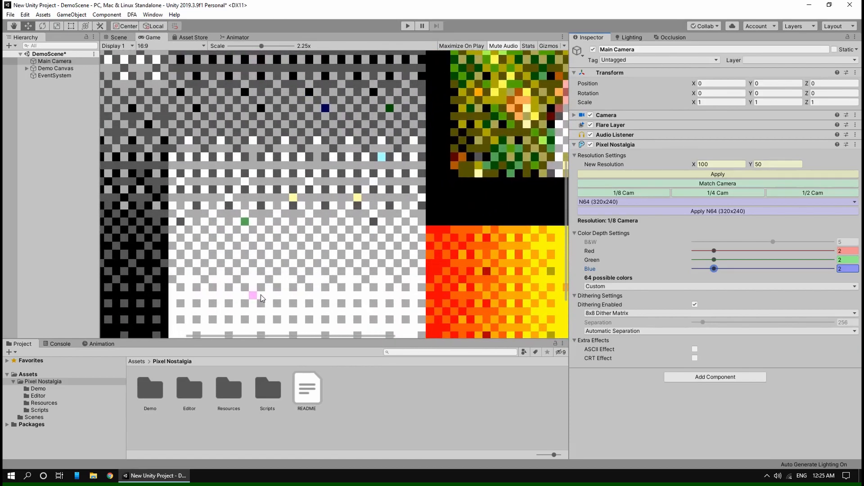
scroll(261, 295, "up", 4)
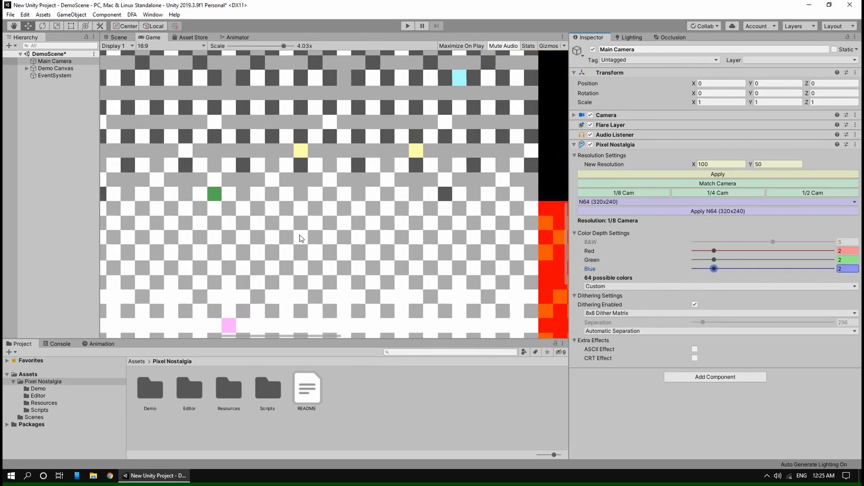
scroll(407, 275, "down", 10)
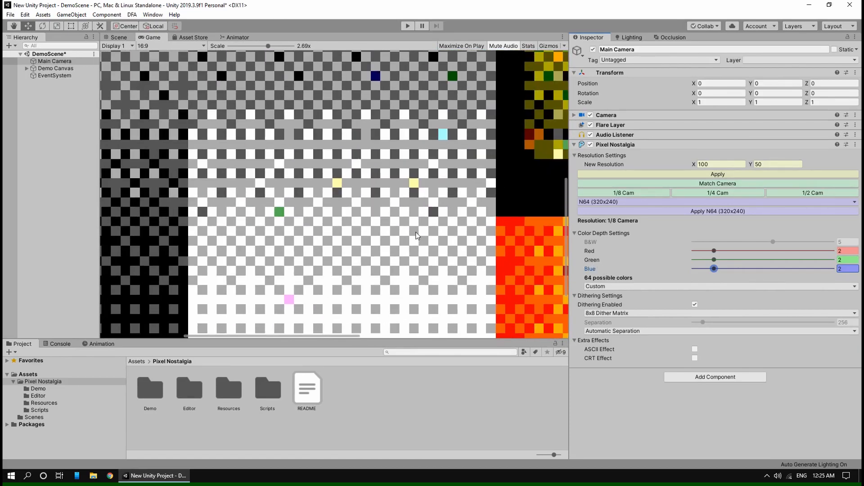
scroll(404, 212, "down", 1)
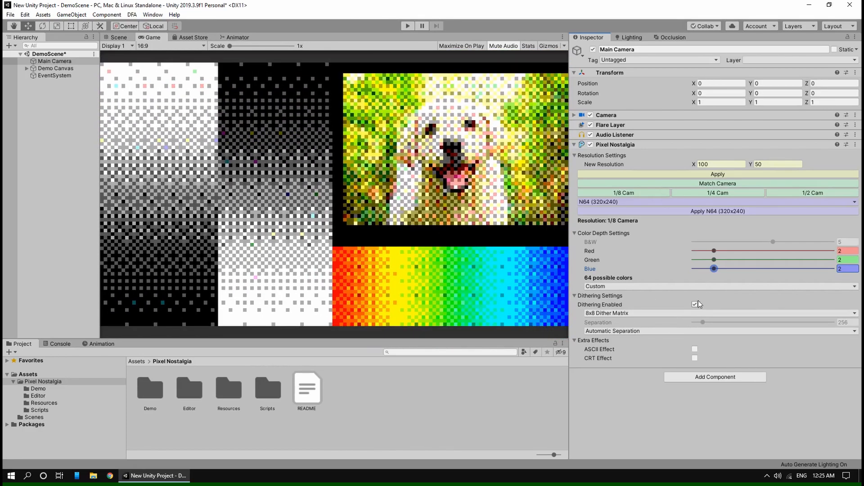
Disable dithering and enable it again, comparing the grayscale gradients close up in both states
left_click(694, 304)
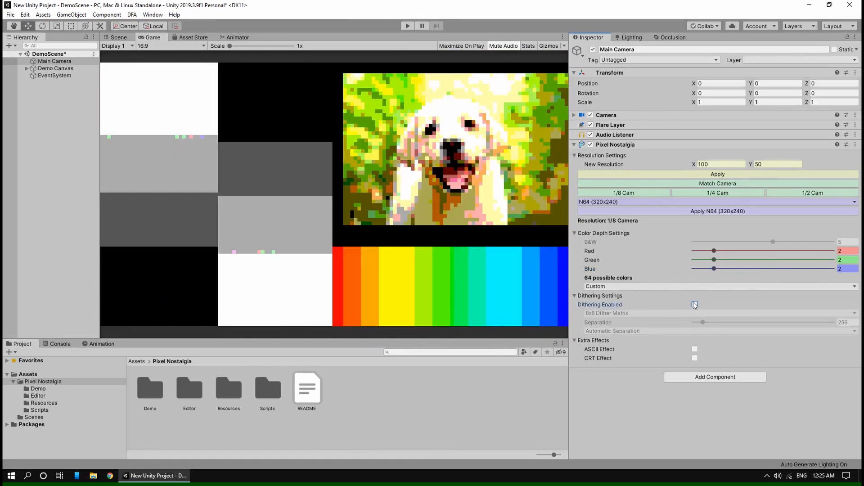
scroll(274, 266, "up", 2)
scroll(274, 267, "up", 12)
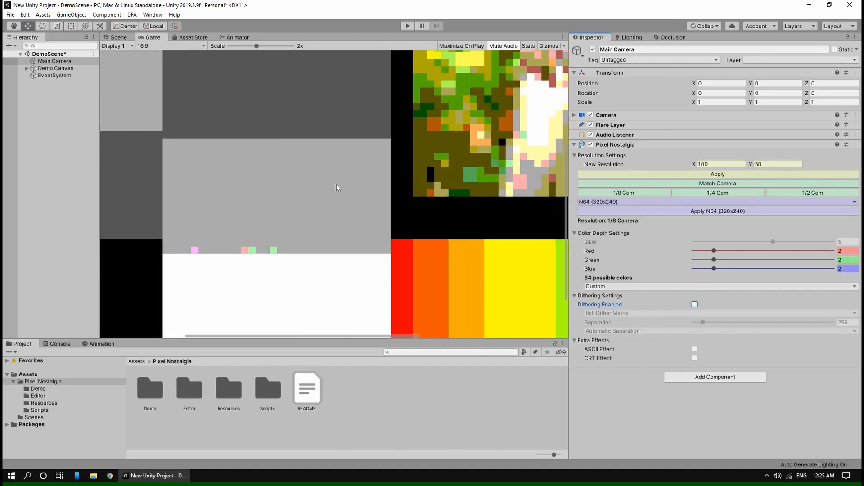
scroll(326, 305, "up", 2)
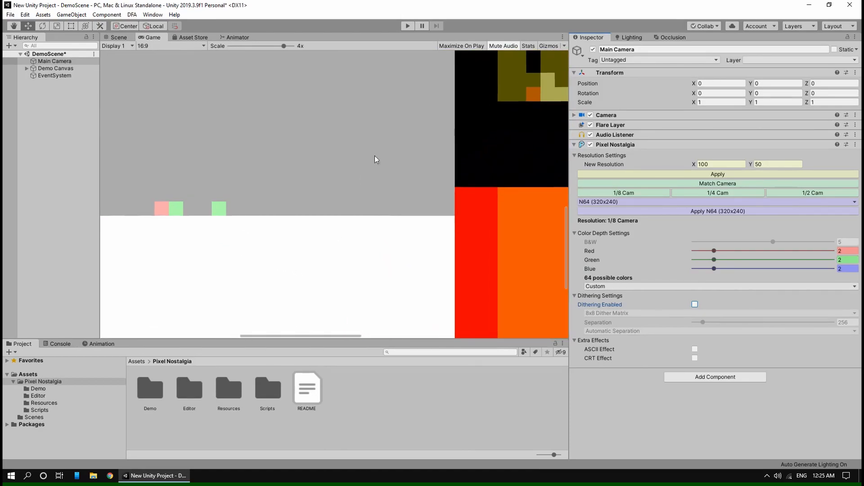
left_click(695, 304)
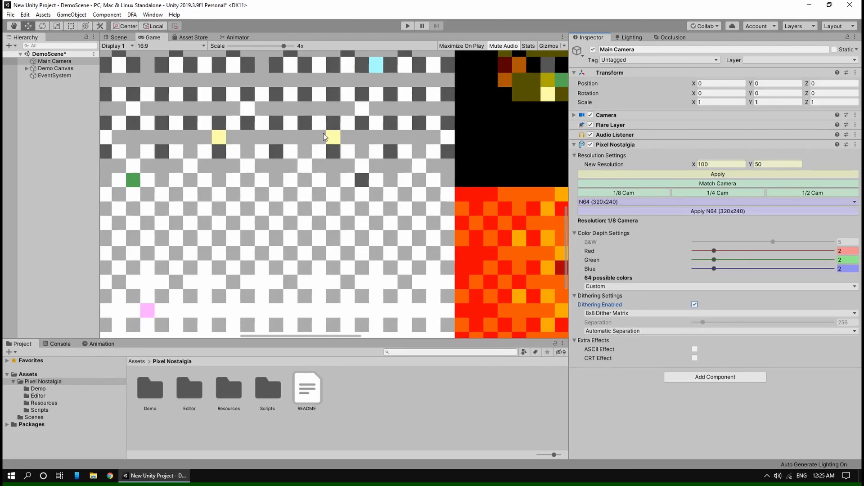
scroll(330, 239, "down", 5)
scroll(327, 298, "up", 1)
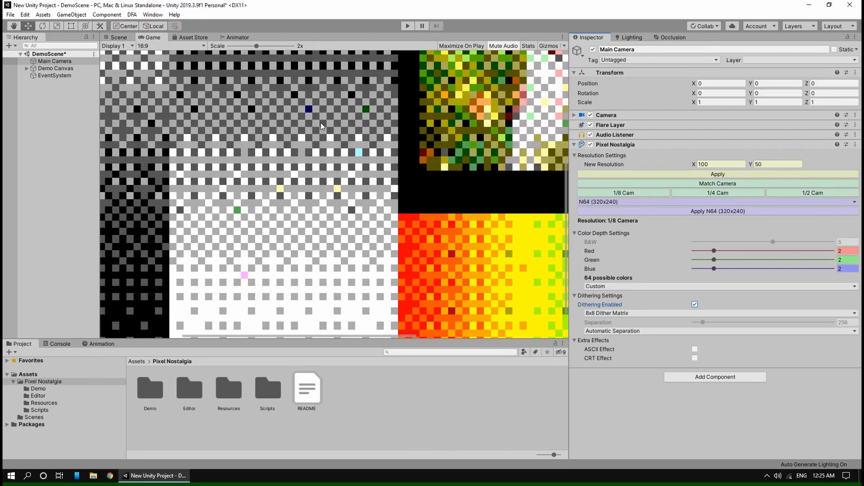
scroll(311, 219, "up", 2)
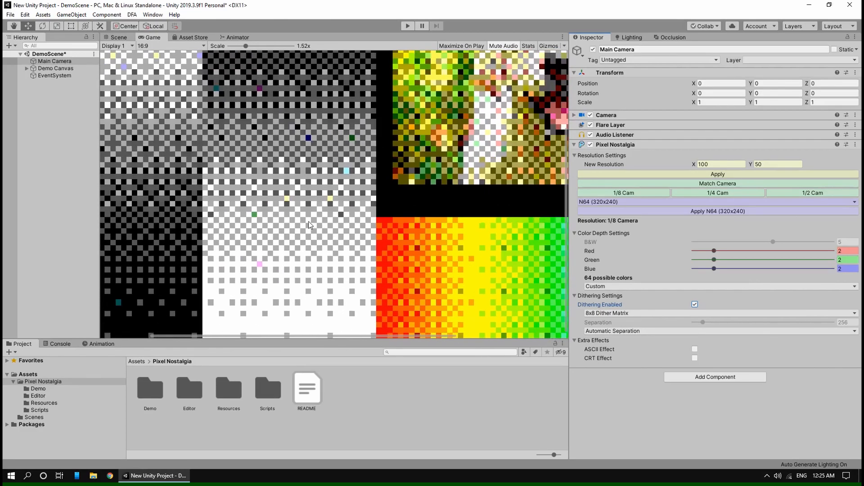
scroll(304, 322, "up", 4)
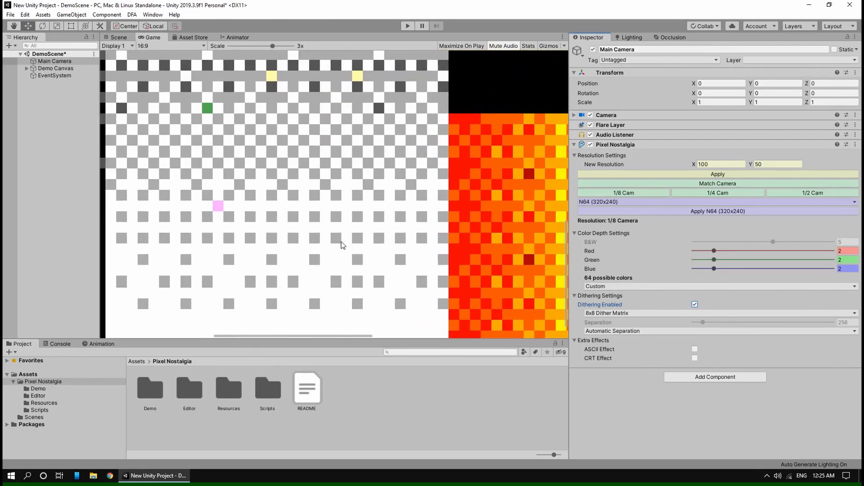
scroll(342, 238, "down", 6)
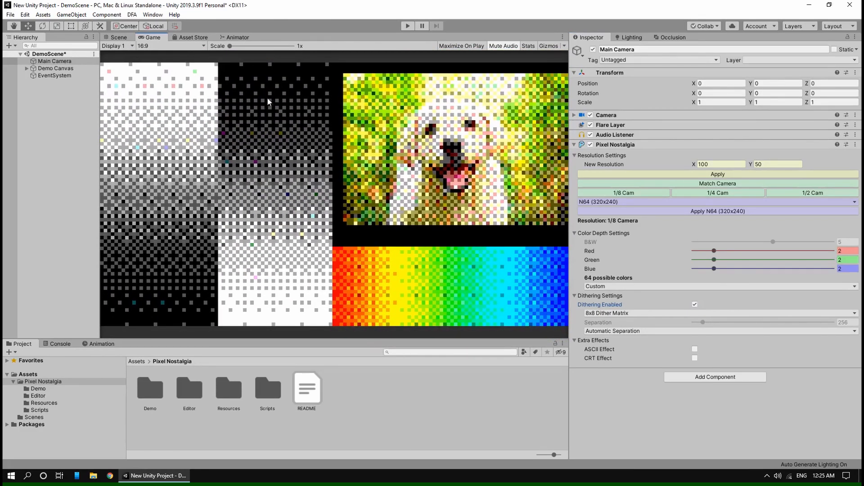
Change the dithering pattern to the 2x2 Dither Matrix
left_click(636, 315)
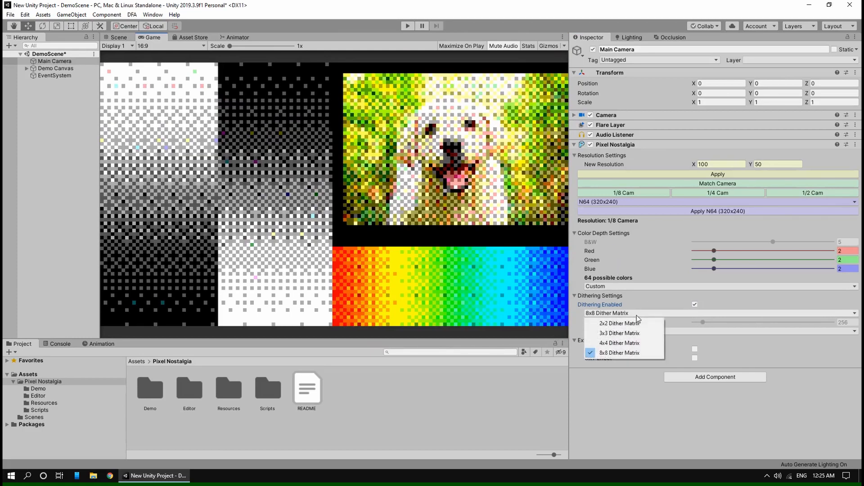
left_click(633, 325)
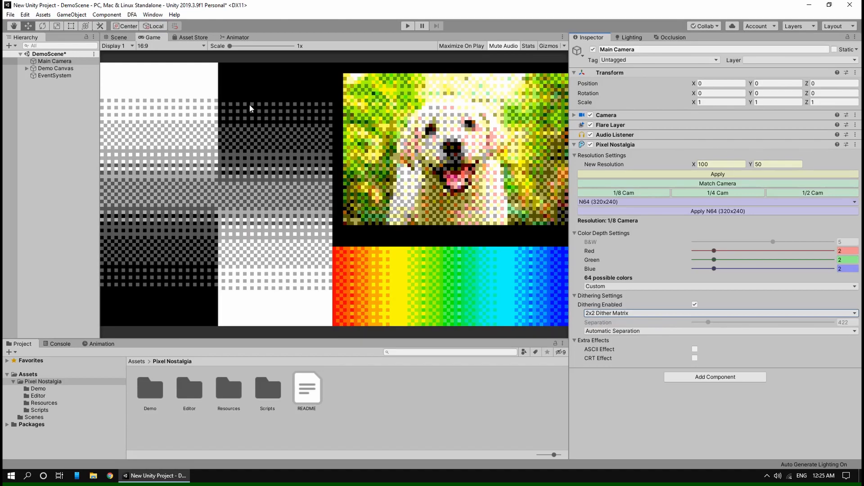
Change the dithering pattern to the 8x8 Dither Matrix and set the resolution to 1/4 of the camera
left_click(590, 313)
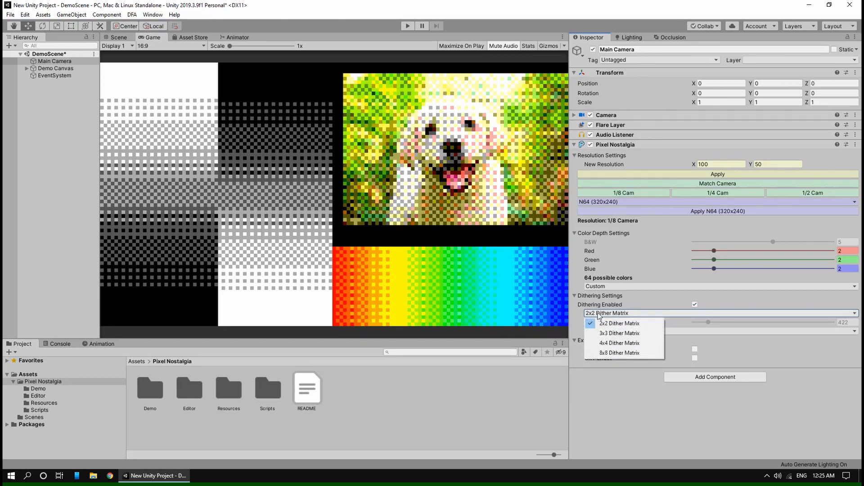
left_click(622, 352)
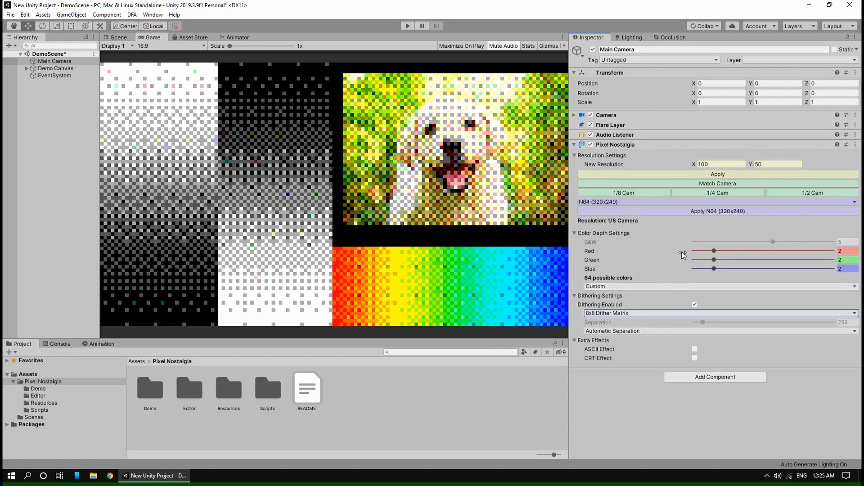
left_click(722, 192)
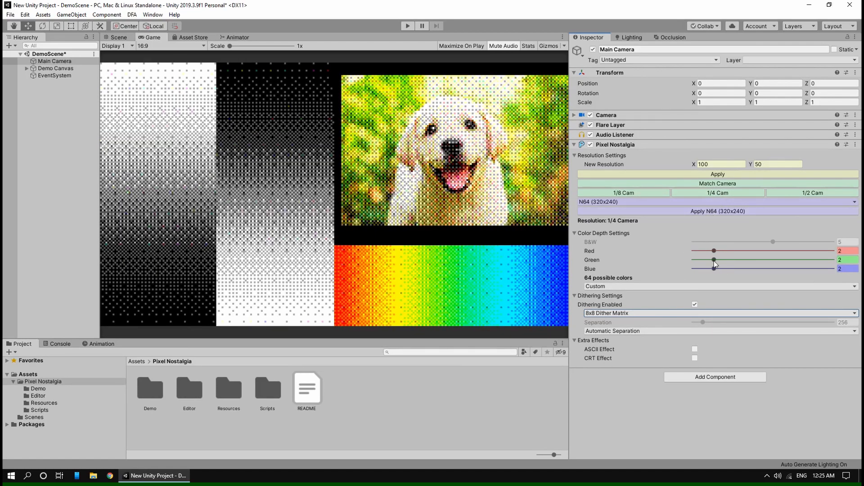
Choose the BGR233 8bit color preset and compare the preview with dithering disabled and enabled again
left_click(754, 287)
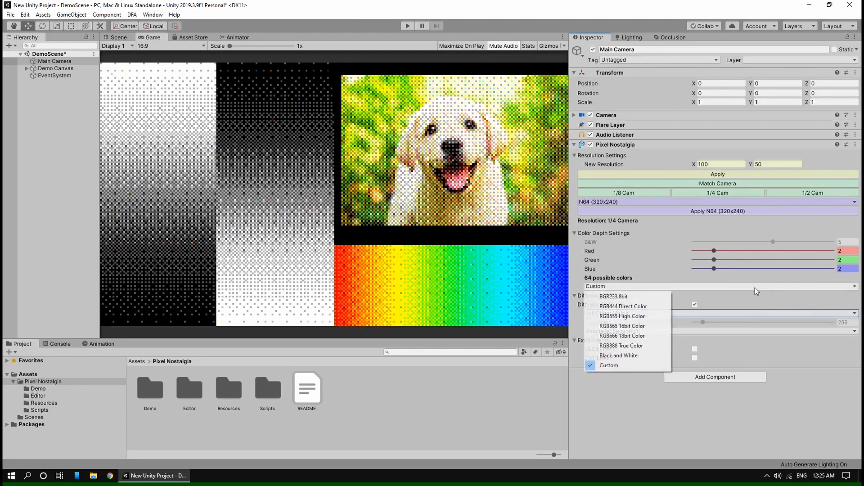
left_click(634, 298)
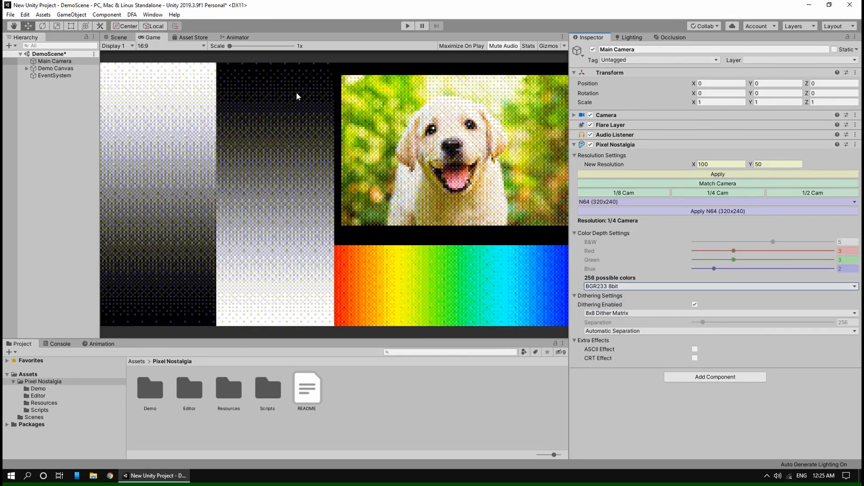
left_click(694, 305)
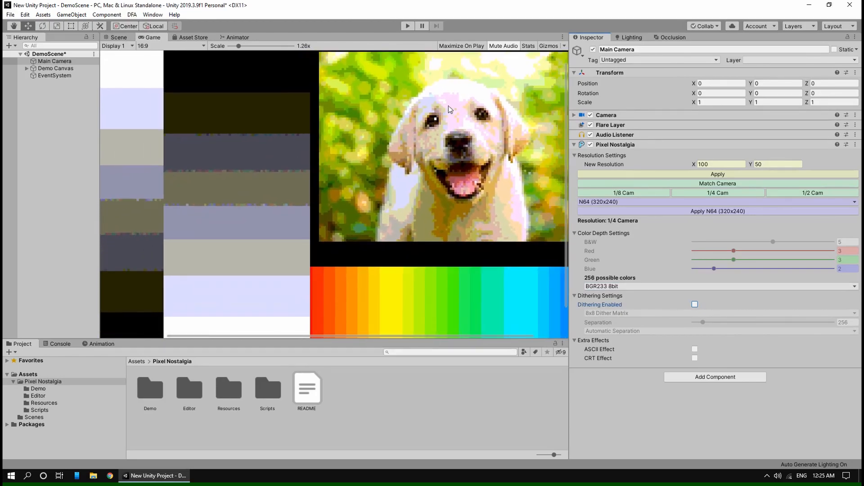
left_click(694, 305)
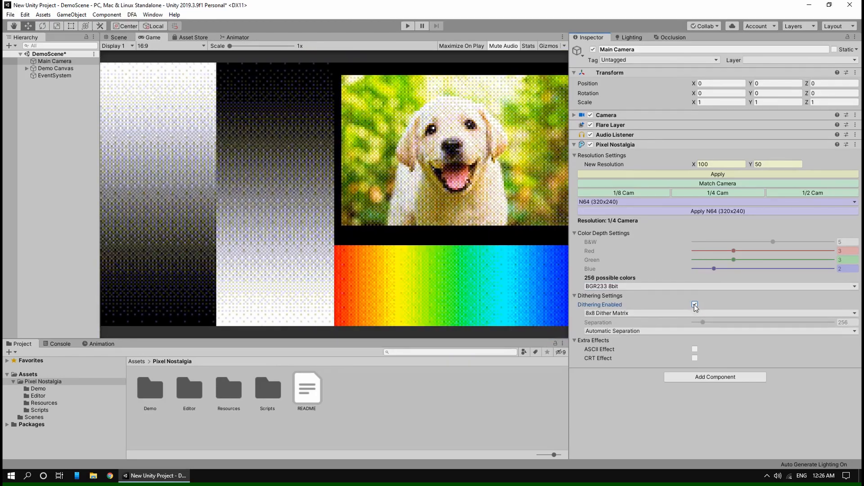
Switch the dithering between Custom and Automatic Separation, ending on Custom Separation, and raise the separation to 2285
left_click(671, 331)
left_click(619, 350)
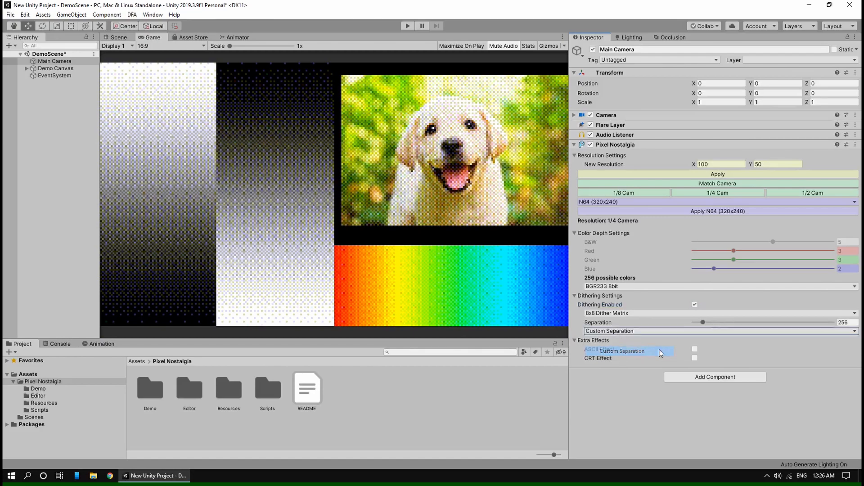
left_click(698, 331)
left_click(655, 340)
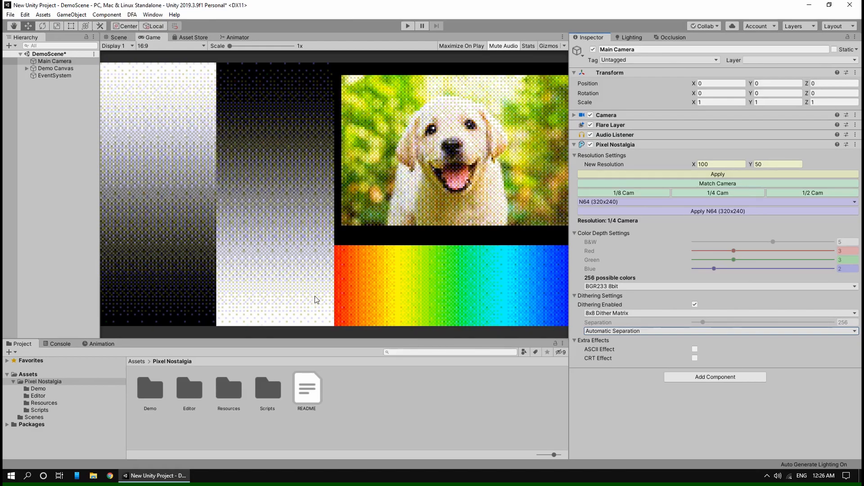
left_click(693, 332)
left_click(657, 347)
left_click_drag(710, 320, 771, 331)
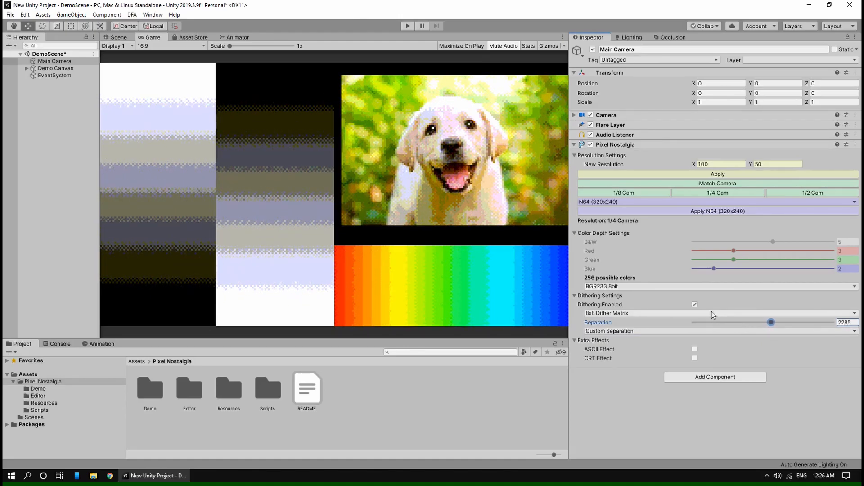
Disable and re-enable dithering to compare the gradients, and lower the custom separation to 2232
left_click(694, 305)
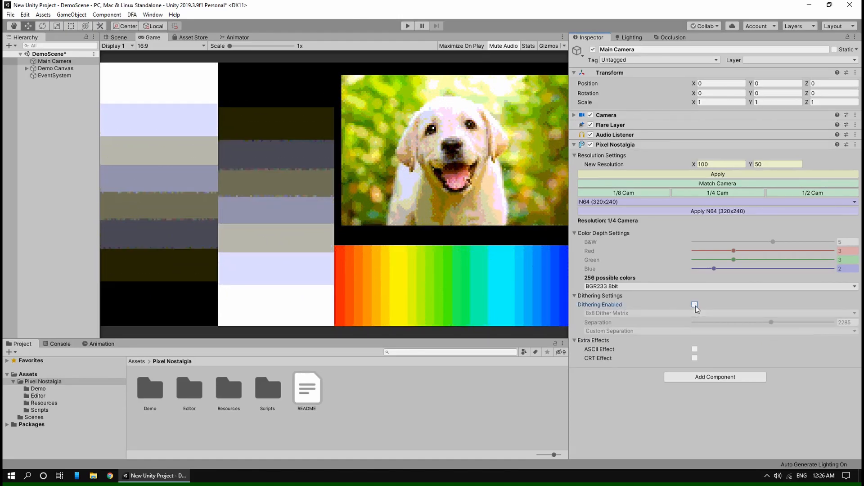
left_click(694, 304)
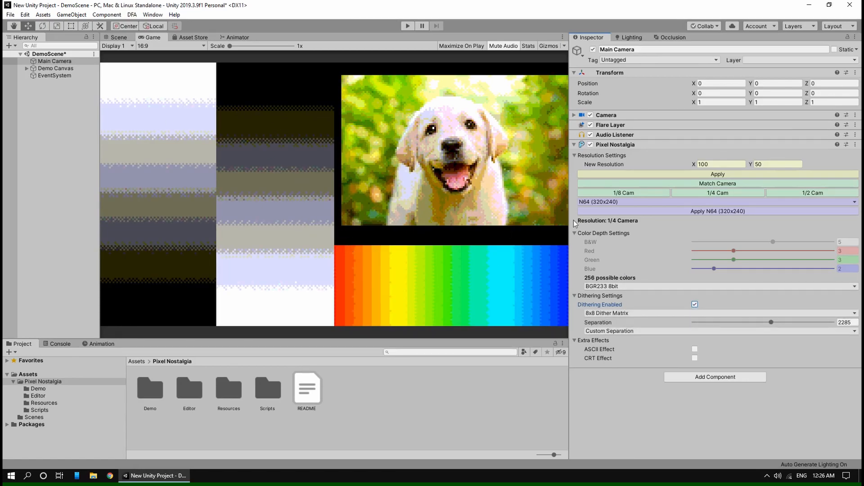
mouse_move(773, 323)
left_mouse_down()
mouse_move(804, 320)
mouse_move(760, 323)
mouse_move(770, 323)
left_mouse_up()
Try the CRT Effect, replace it with the ASCII Effect and examine the characters close up in the game preview
left_click(698, 357)
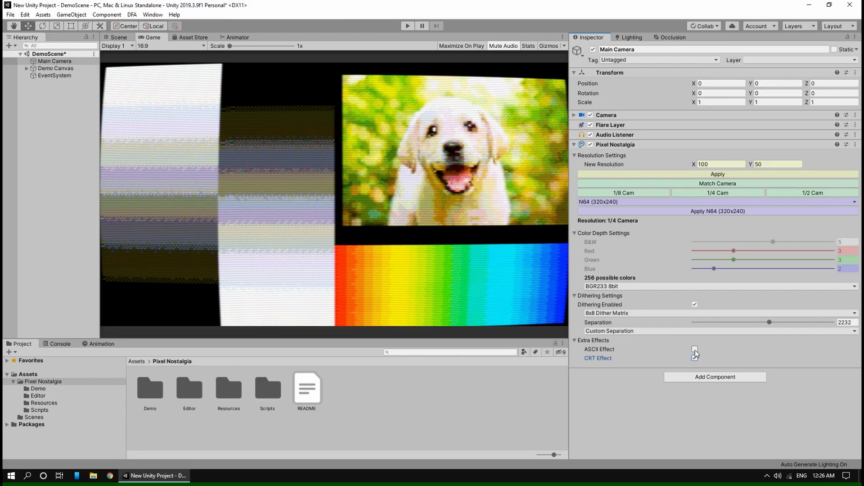
left_click(695, 349)
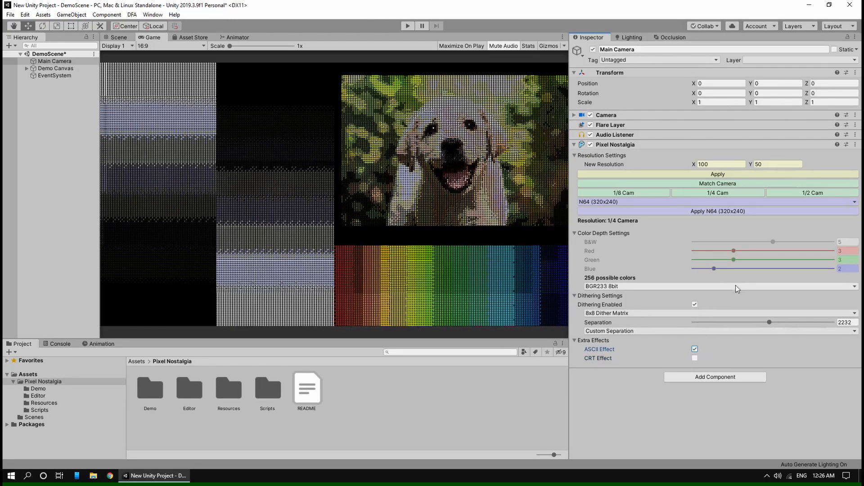
scroll(421, 201, "up", 5)
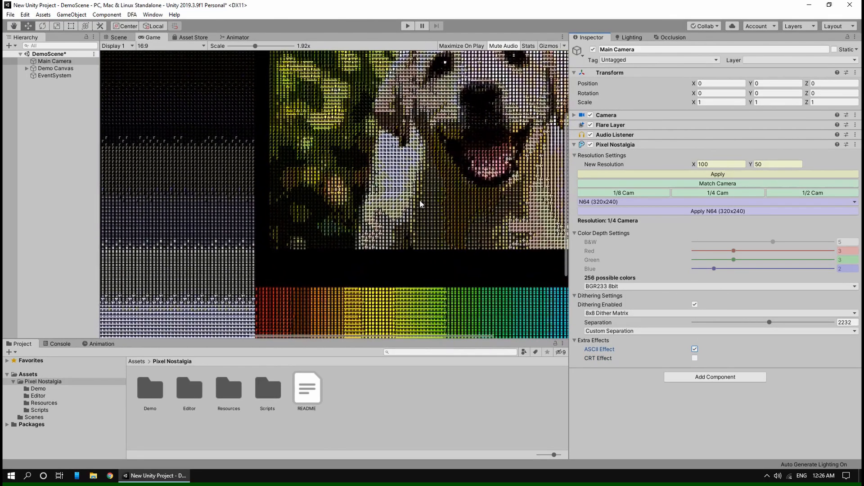
scroll(420, 199, "down", 5)
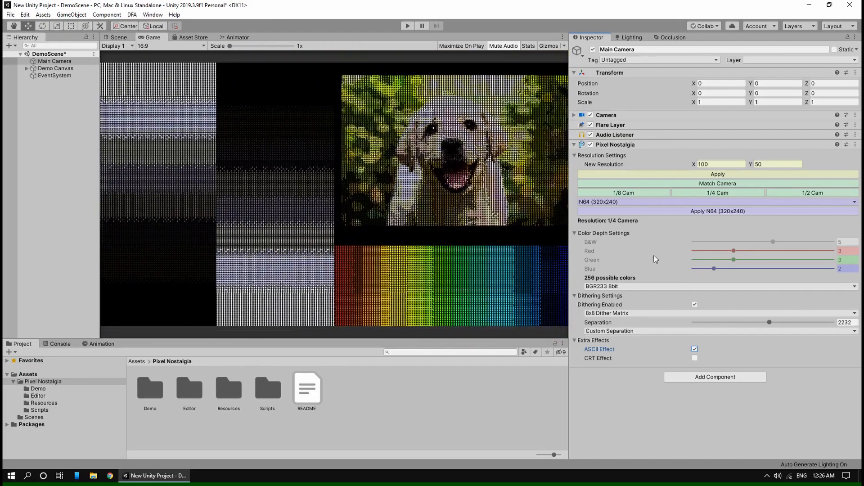
Try the N64 (320x240) and DOS ASCII (80x25) resolution presets with the ASCII Effect
left_click(704, 211)
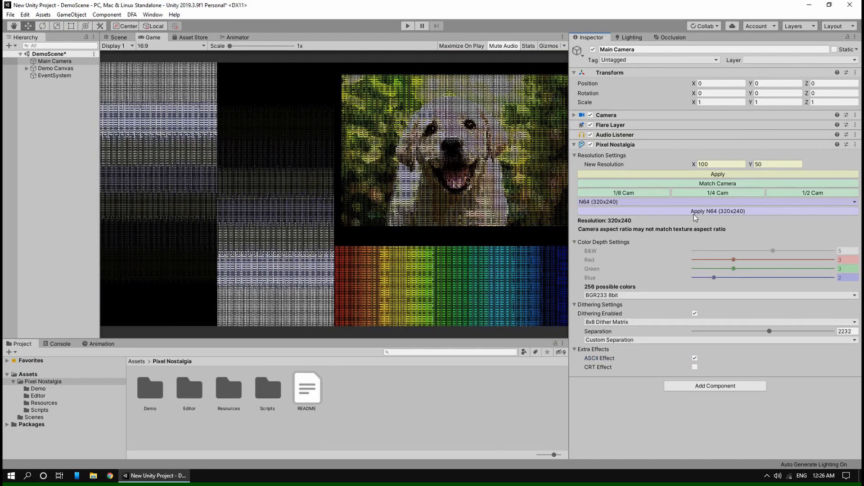
left_click(713, 201)
left_click(662, 212)
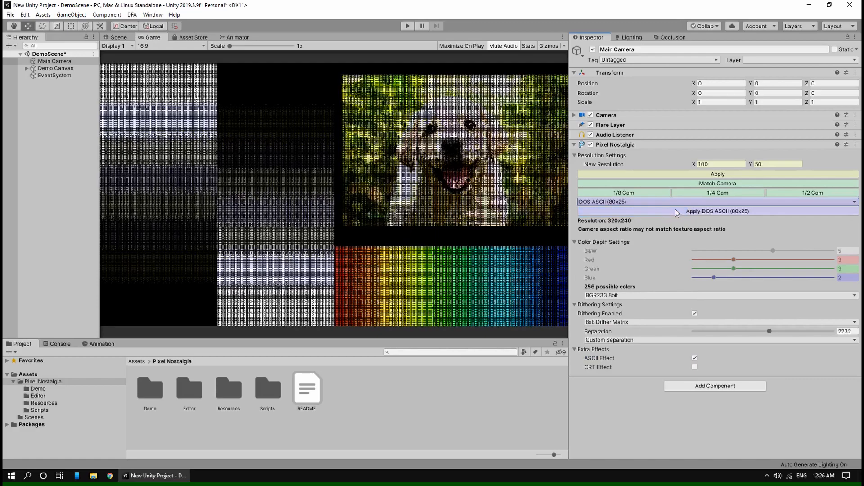
left_click(677, 211)
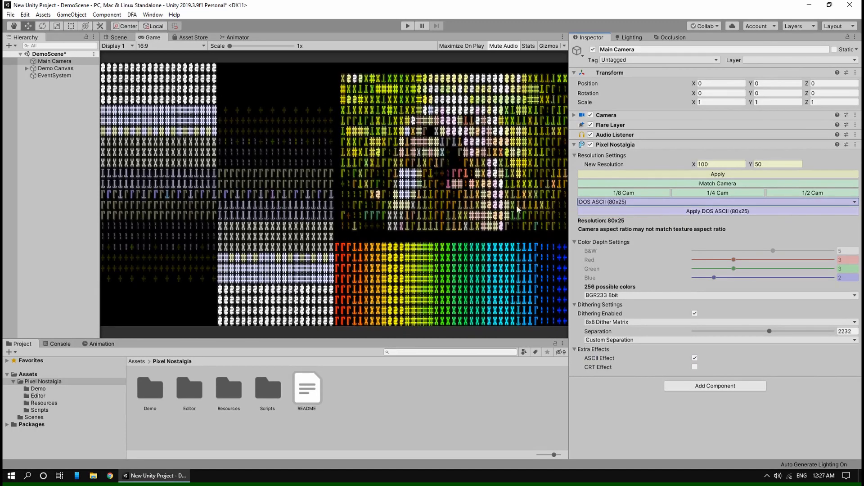
Set the resolution to 1/8 of the camera and replace the ASCII Effect with the CRT Effect
left_click(639, 192)
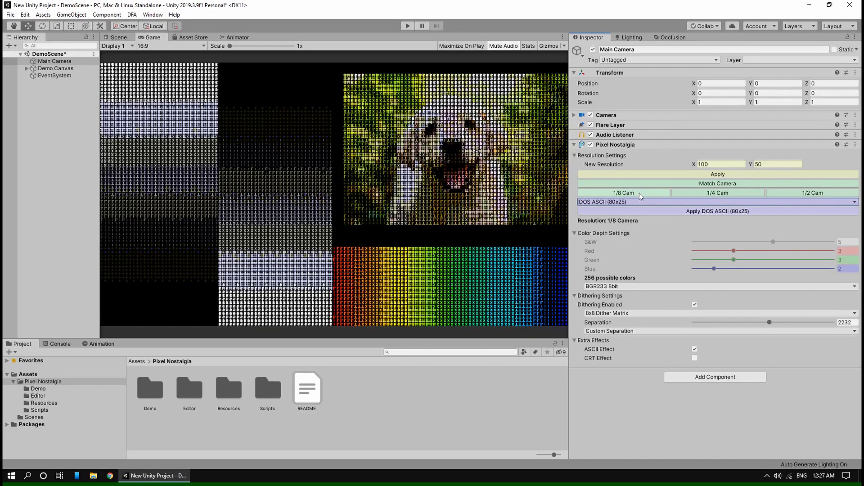
left_click(696, 359)
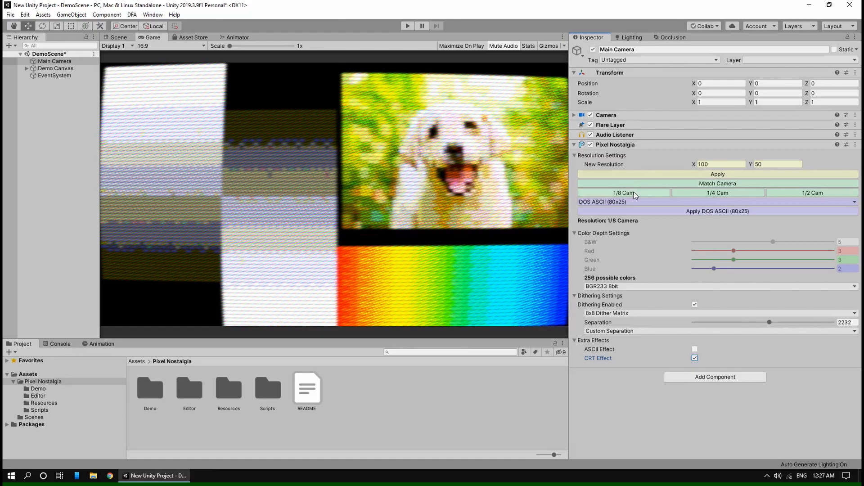
Select the BGR233 8bit color preset again and set the dithering to Automatic Separation
left_click(709, 288)
left_click(656, 298)
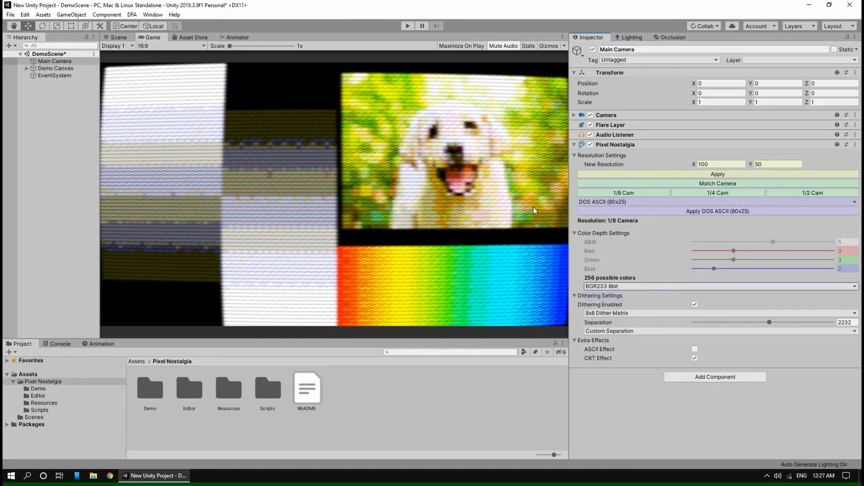
left_click(692, 333)
left_click(660, 339)
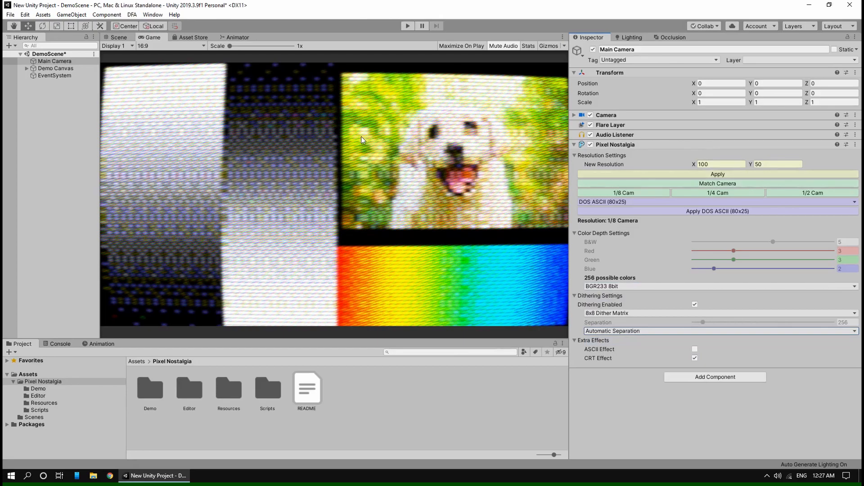
Switch the whole Pixel Nostalgia component off and on several times to compare the original and processed scene, leaving it enabled
left_click(597, 144)
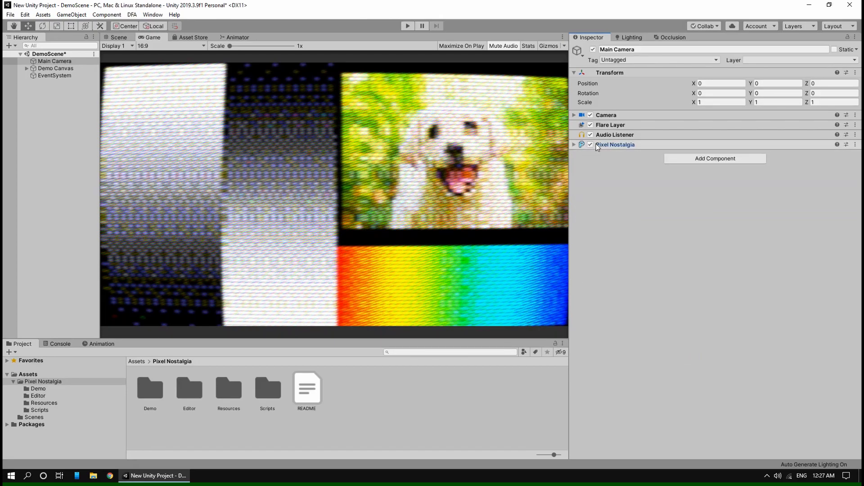
left_click(591, 144)
left_click(591, 144)
left_click(591, 144)
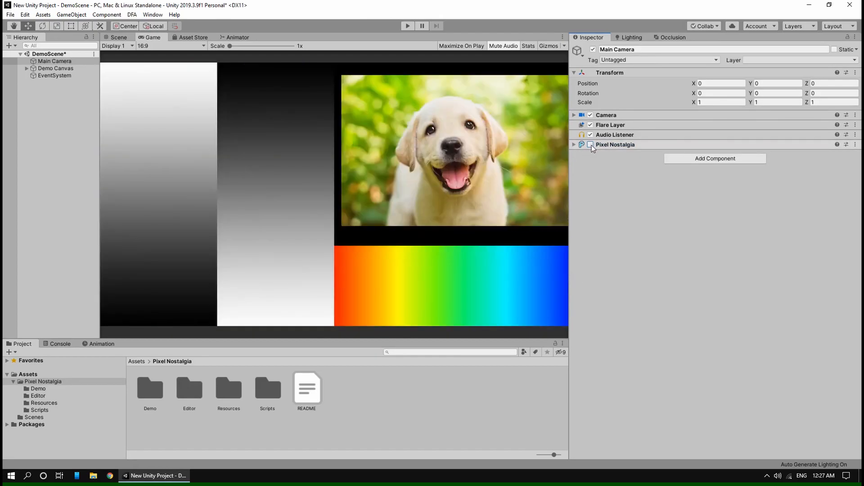
left_click(591, 145)
left_click(591, 144)
left_click(591, 144)
left_click(603, 145)
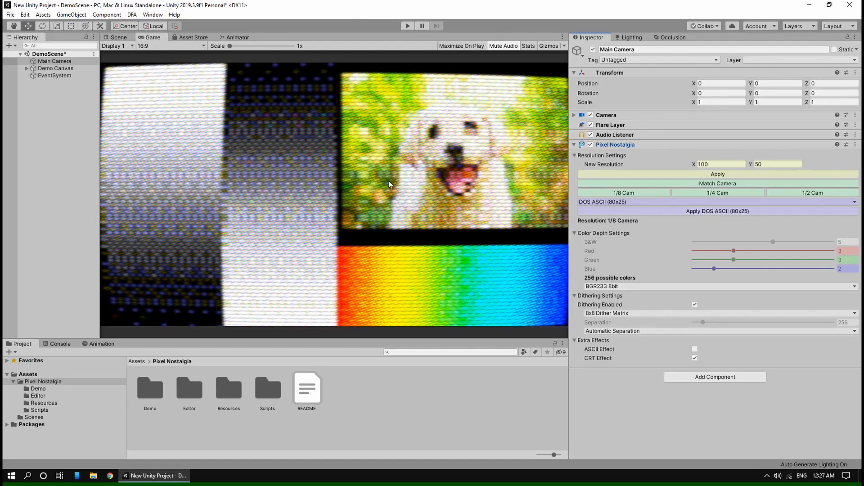
Open the Pixel Nostalgia online manual in the web browser and look through its color depth, dithering and extra effects sections
left_click(153, 15)
mouse_move(133, 15)
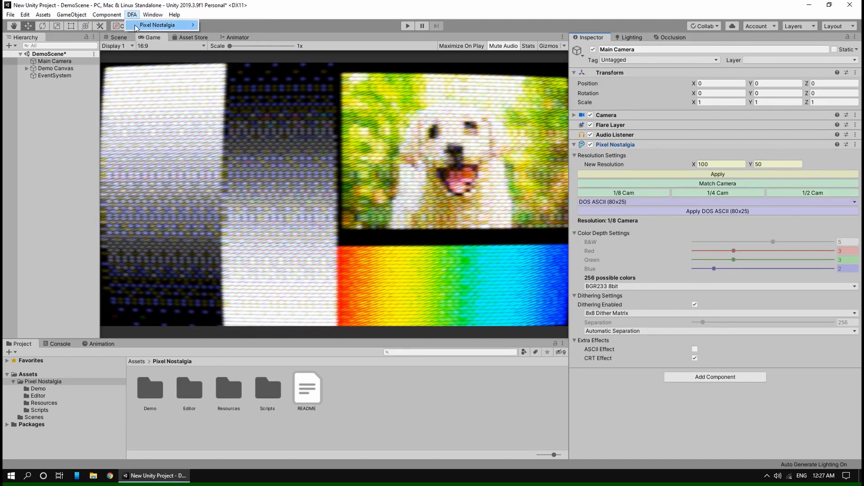
left_click(221, 25)
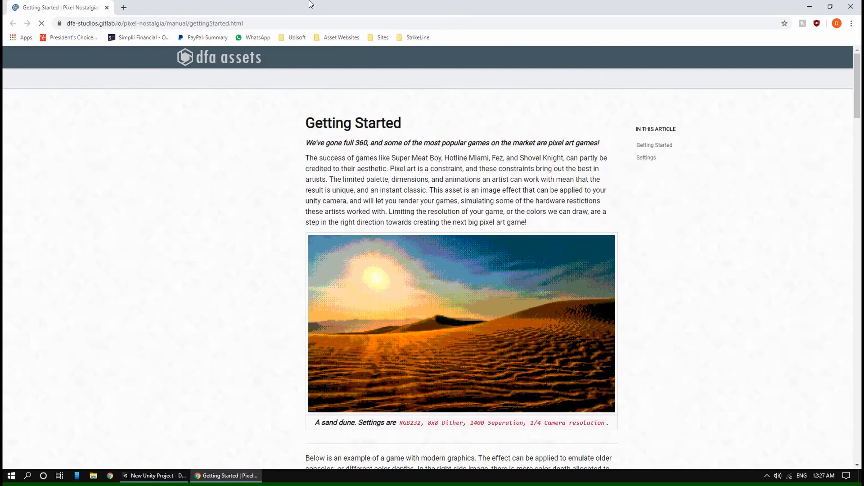
scroll(443, 191, "down", 20)
scroll(443, 190, "down", 15)
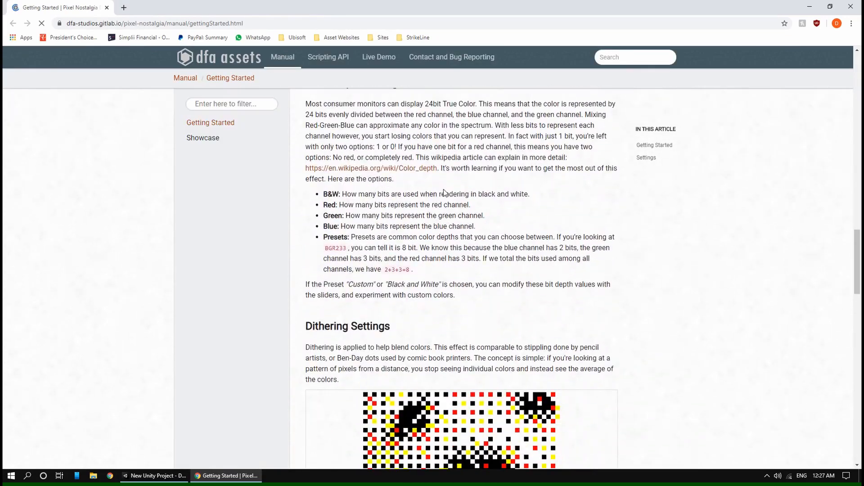
scroll(442, 191, "down", 6)
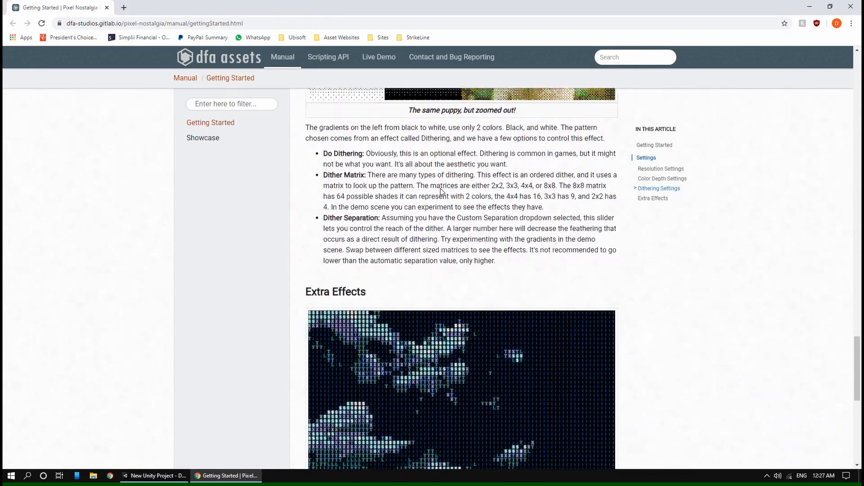
scroll(441, 189, "down", 7)
scroll(441, 190, "up", 10)
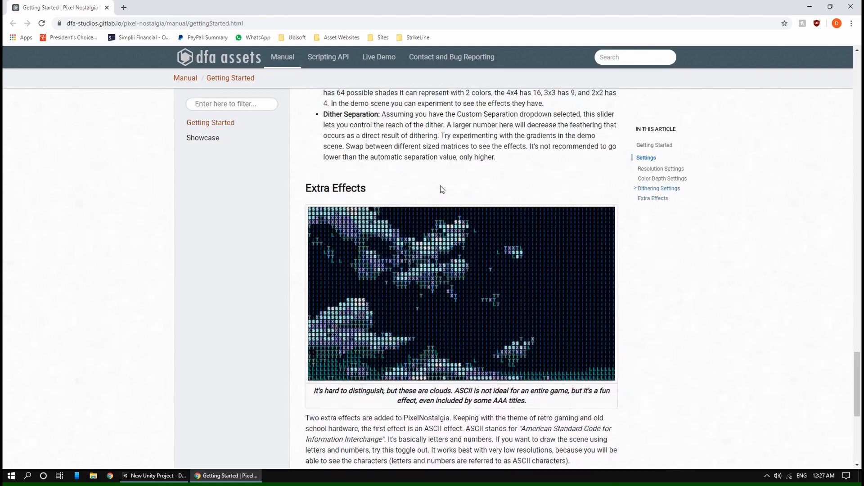